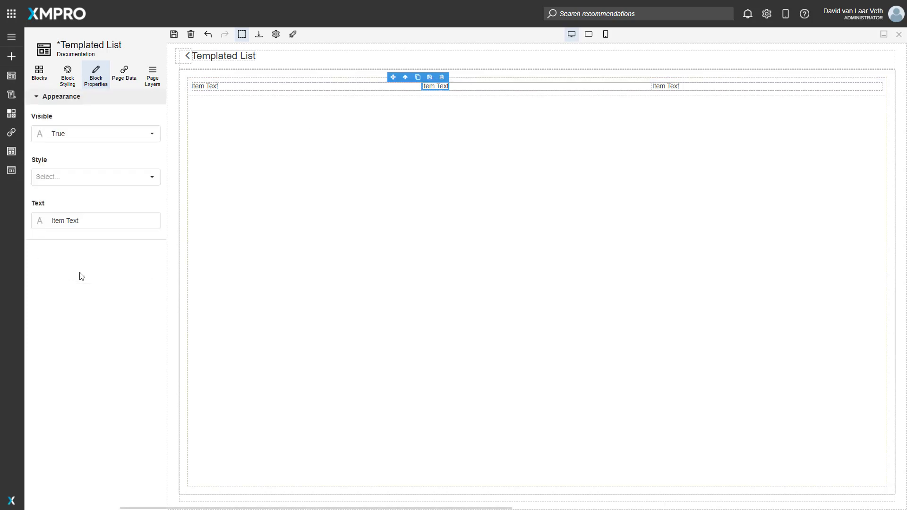
- Set the middle column's text in the list row to "Static Text" and delete the third column
{"action": "left_click", "coordinate": [94, 221]}
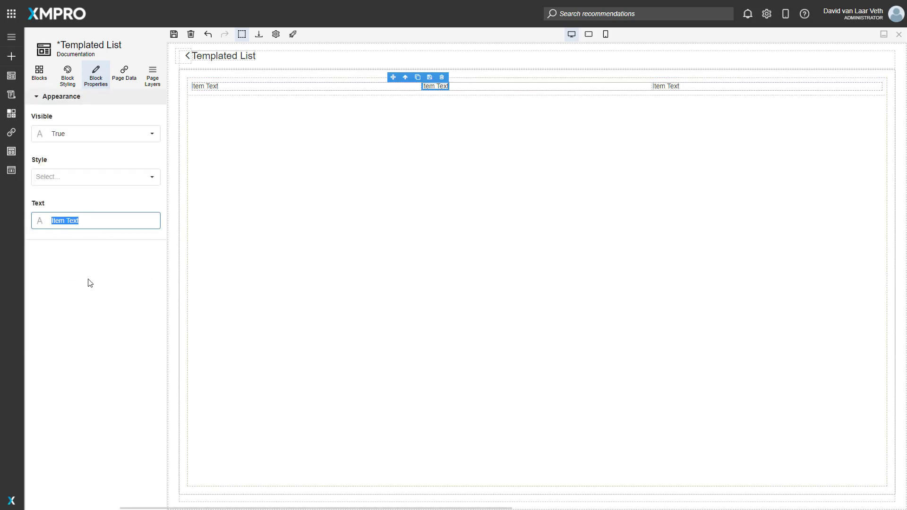
{"action": "type", "text": "Static"}
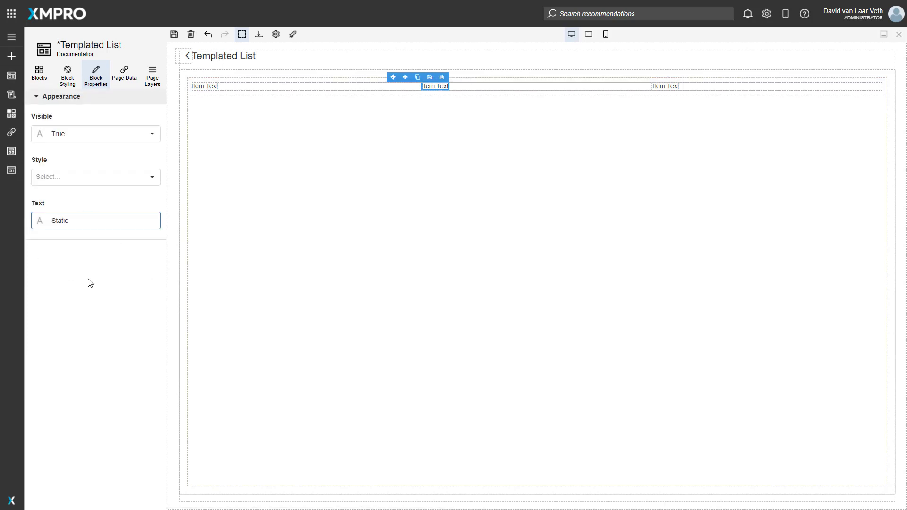
{"action": "type", "text": " Text"}
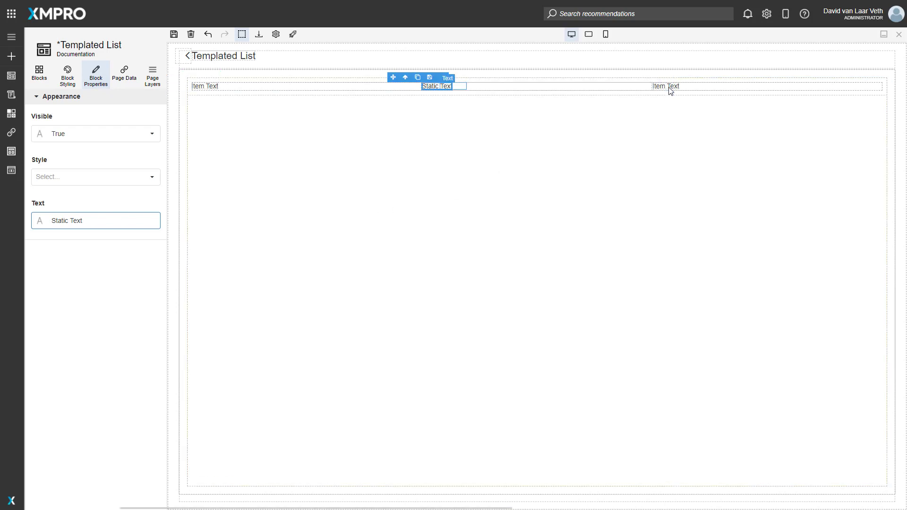
{"action": "left_click", "coordinate": [708, 90]}
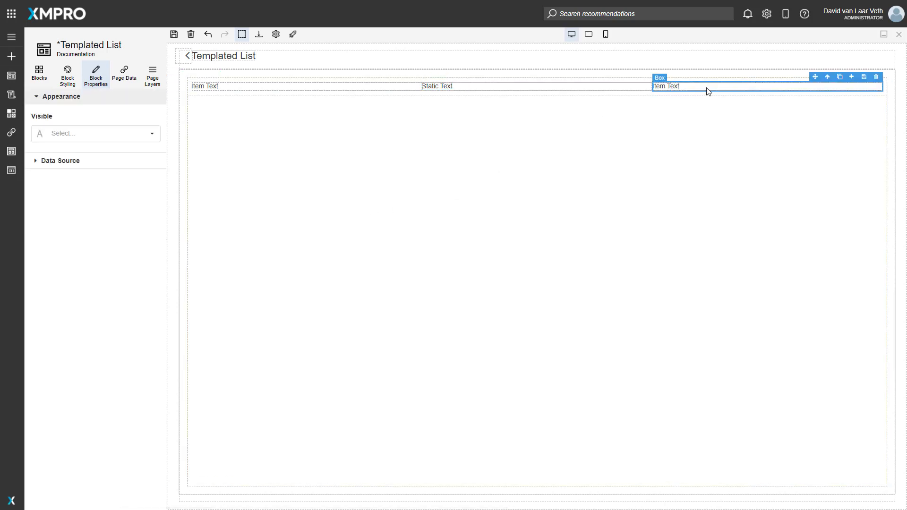
{"action": "left_click", "coordinate": [875, 78]}
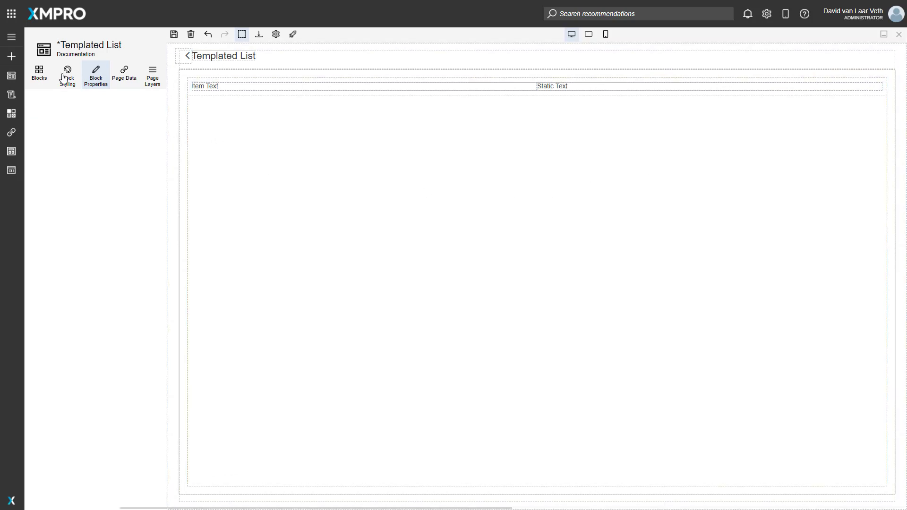
- Launch the page to check how the two-column list displays, and return to the page editor
{"action": "left_click", "coordinate": [39, 75]}
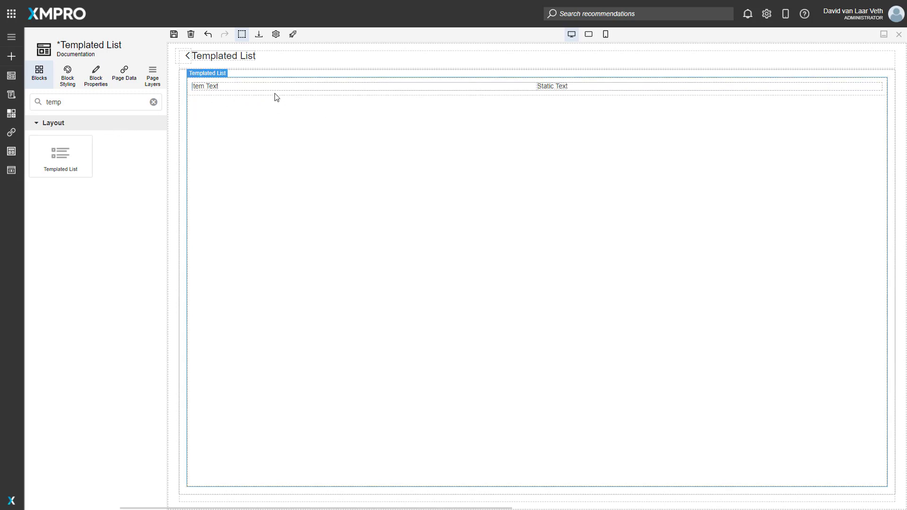
{"action": "left_click", "coordinate": [248, 88]}
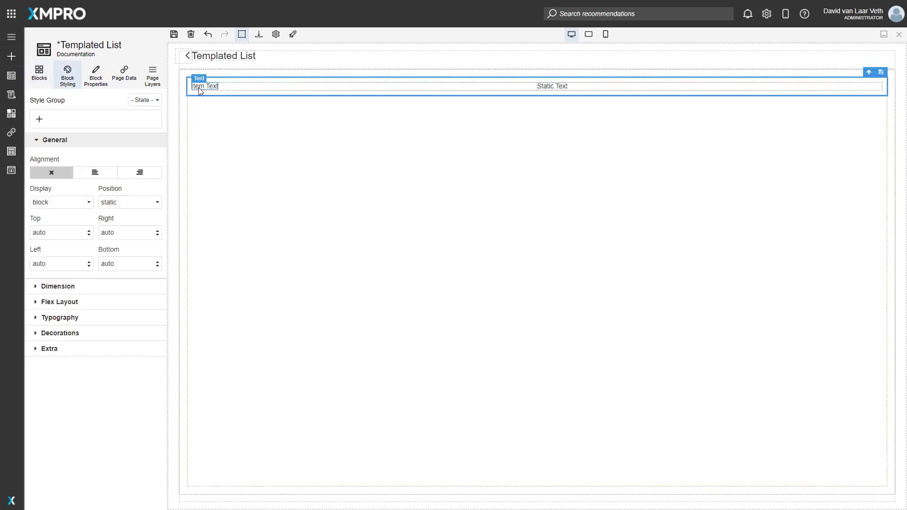
{"action": "left_click", "coordinate": [264, 105]}
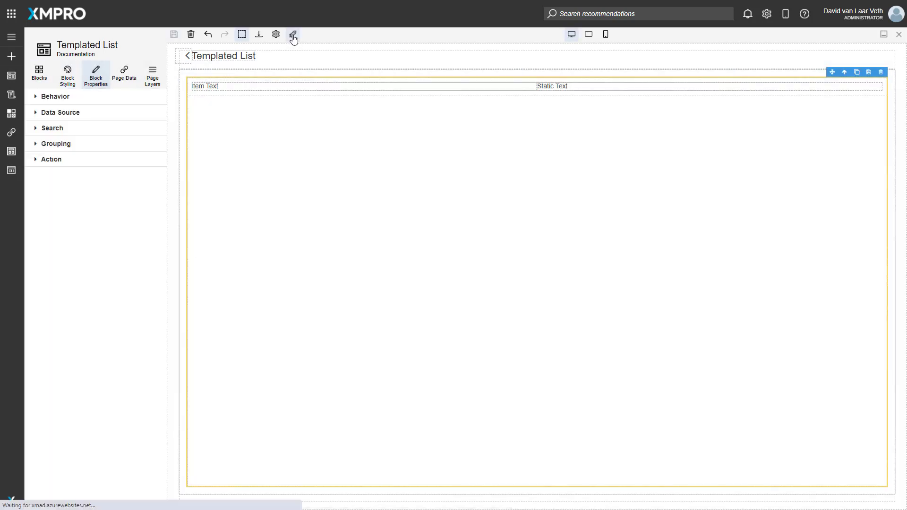
{"action": "left_click", "coordinate": [293, 34]}
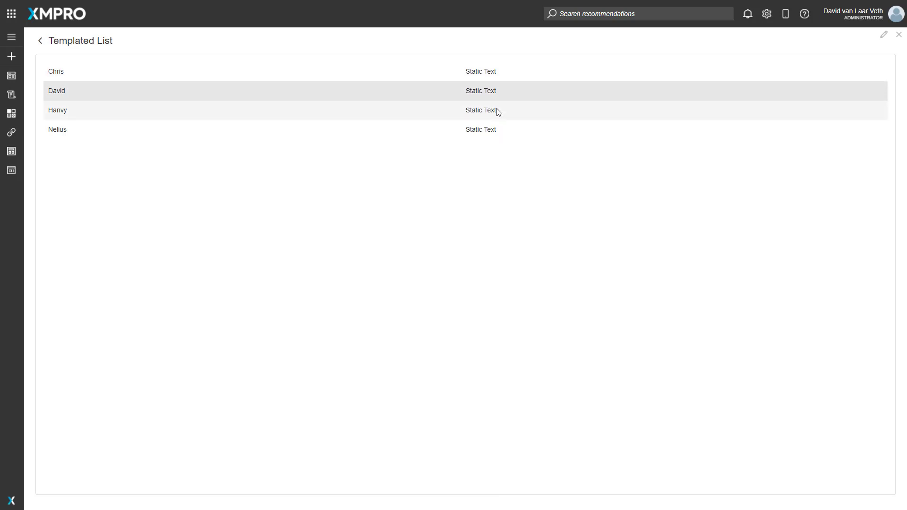
{"action": "left_click", "coordinate": [883, 36]}
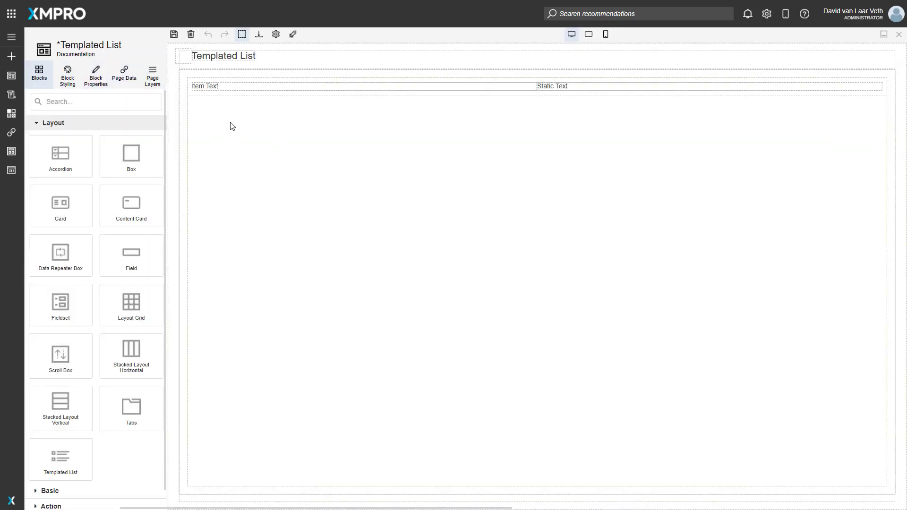
- Enable searching on the templated list and set it to search by Name
{"action": "left_click", "coordinate": [231, 126]}
{"action": "left_click", "coordinate": [96, 75]}
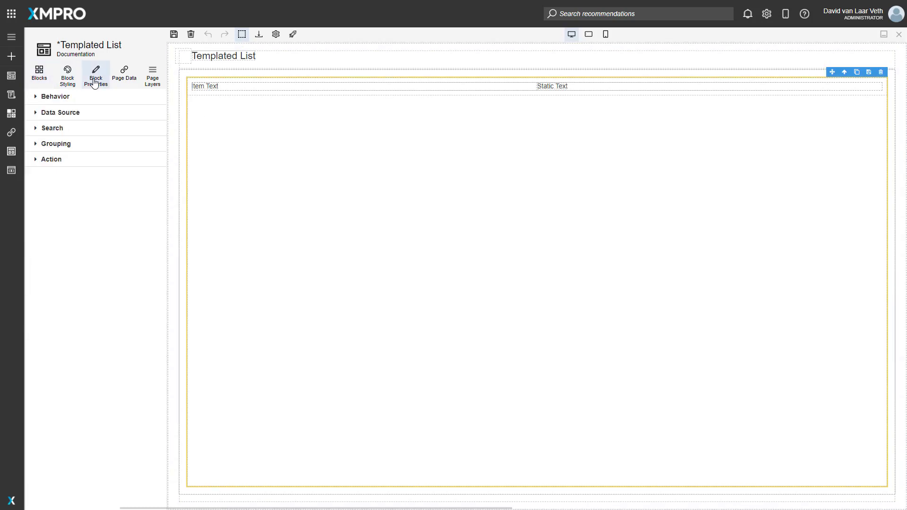
{"action": "left_click", "coordinate": [71, 146]}
{"action": "left_click", "coordinate": [60, 131]}
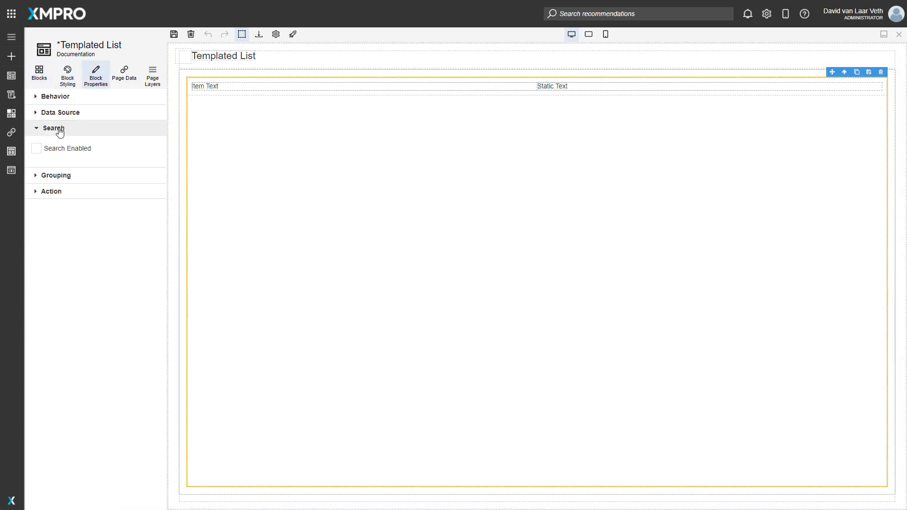
{"action": "left_click", "coordinate": [56, 149]}
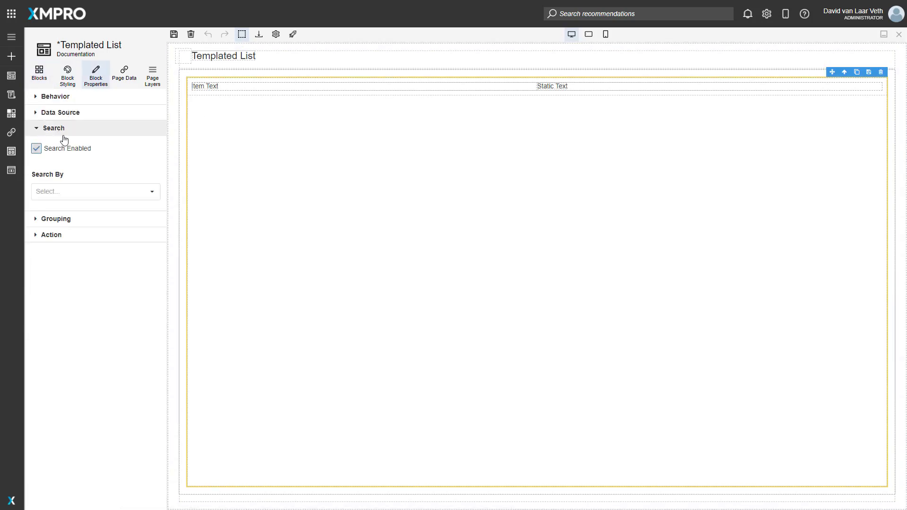
{"action": "left_click", "coordinate": [89, 189]}
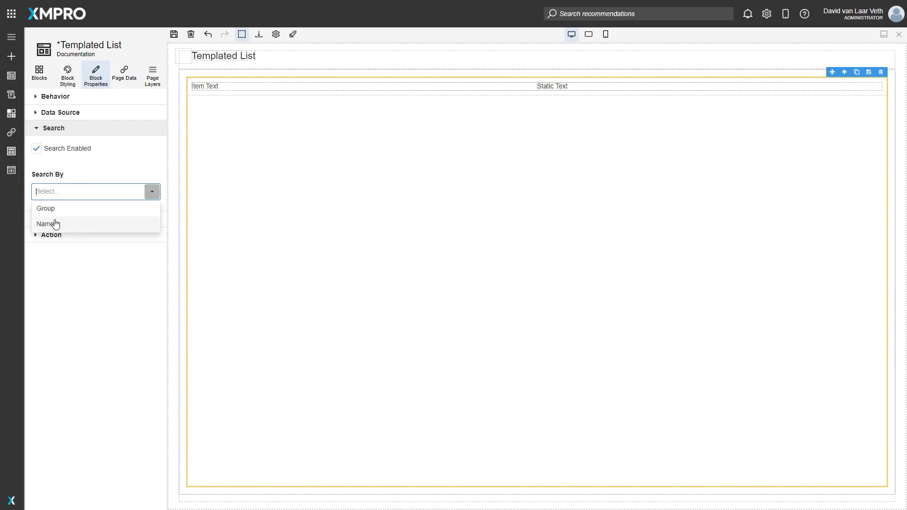
{"action": "left_click", "coordinate": [53, 224]}
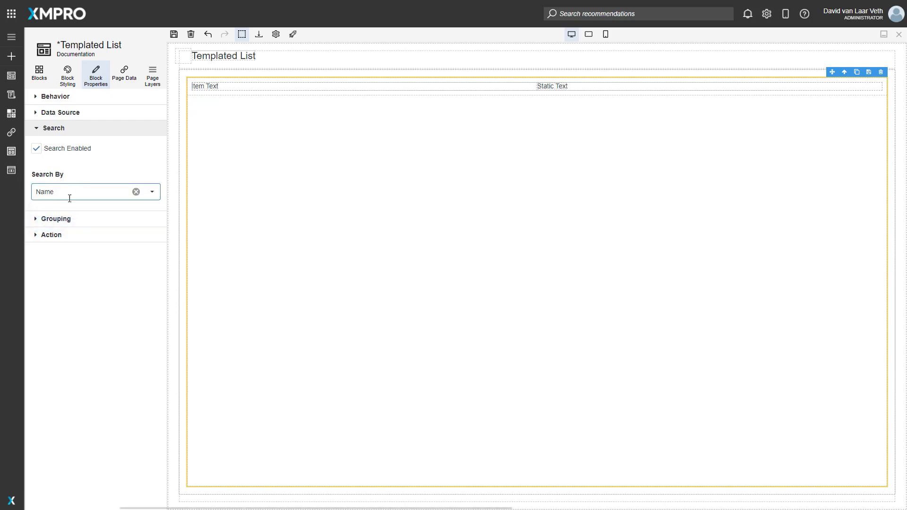
- Enable grouping of the list by the Group expression, allow collapsing, and turn off Expand By Default
{"action": "left_click", "coordinate": [65, 225]}
{"action": "left_click", "coordinate": [53, 241]}
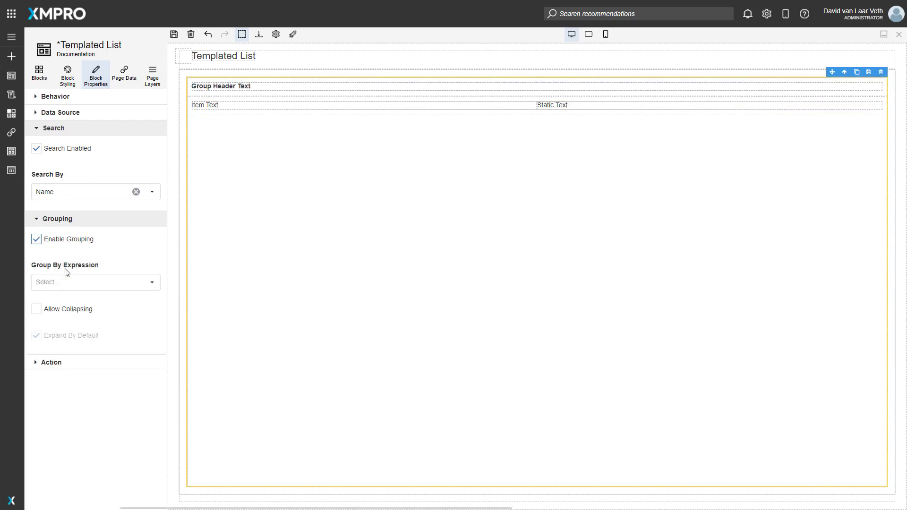
{"action": "left_click", "coordinate": [91, 282]}
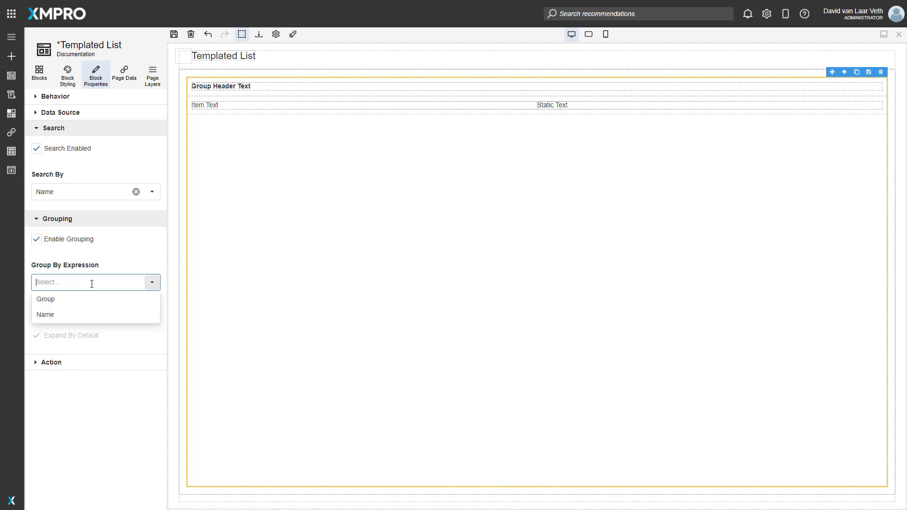
{"action": "left_click", "coordinate": [52, 300]}
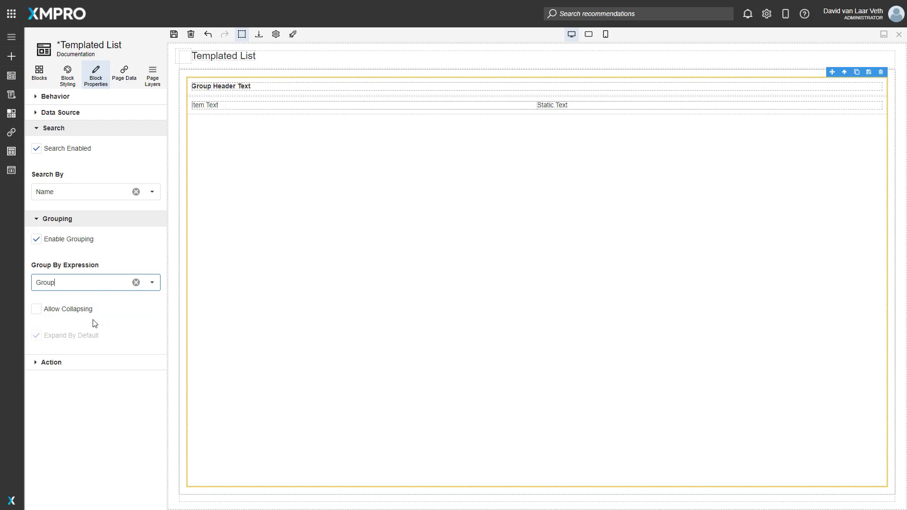
{"action": "left_click", "coordinate": [69, 310]}
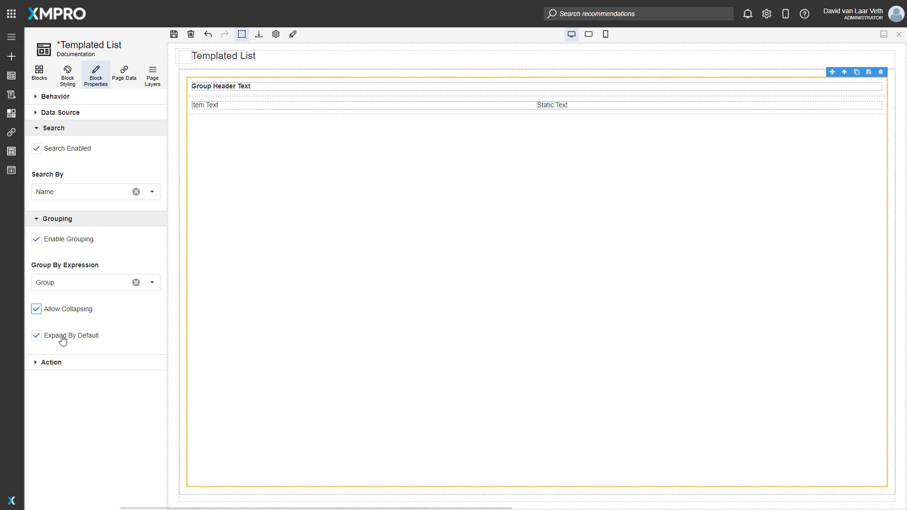
{"action": "left_click", "coordinate": [36, 336]}
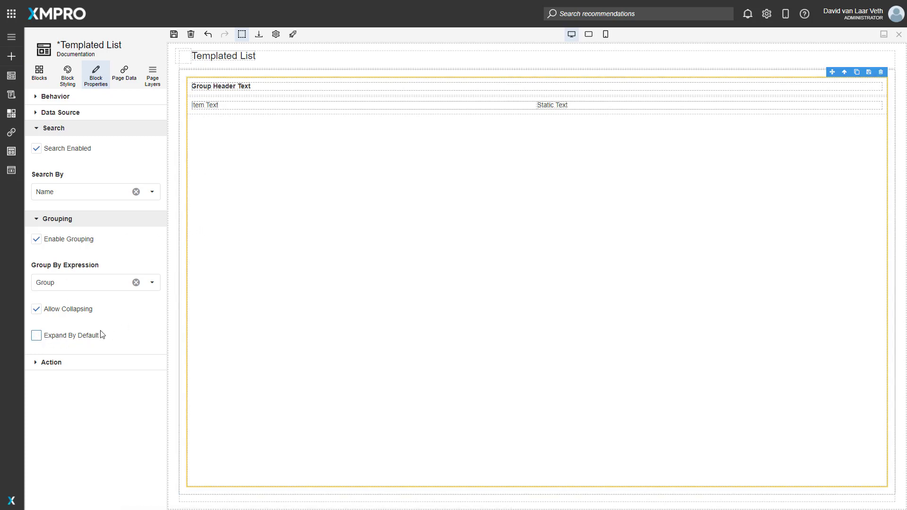
- Bind the group header's text to the Group field of the Employees data source
{"action": "left_click", "coordinate": [233, 88]}
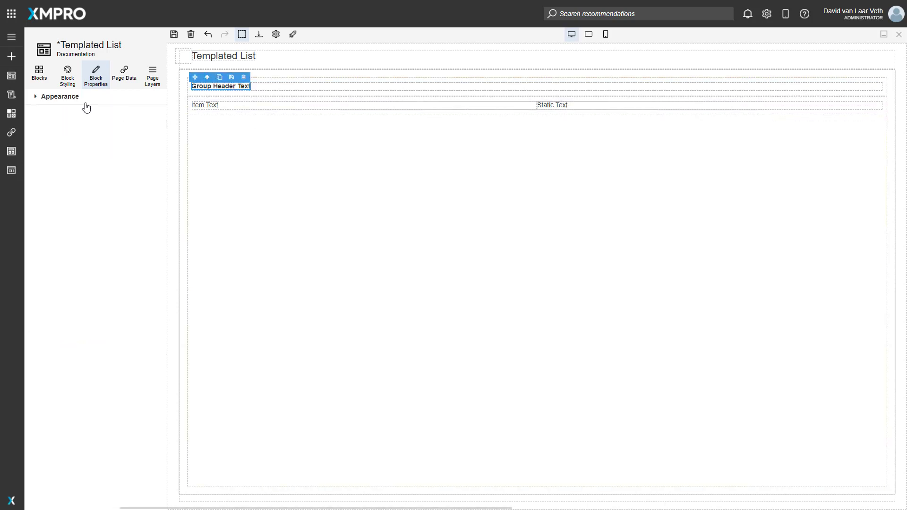
{"action": "left_click", "coordinate": [64, 98]}
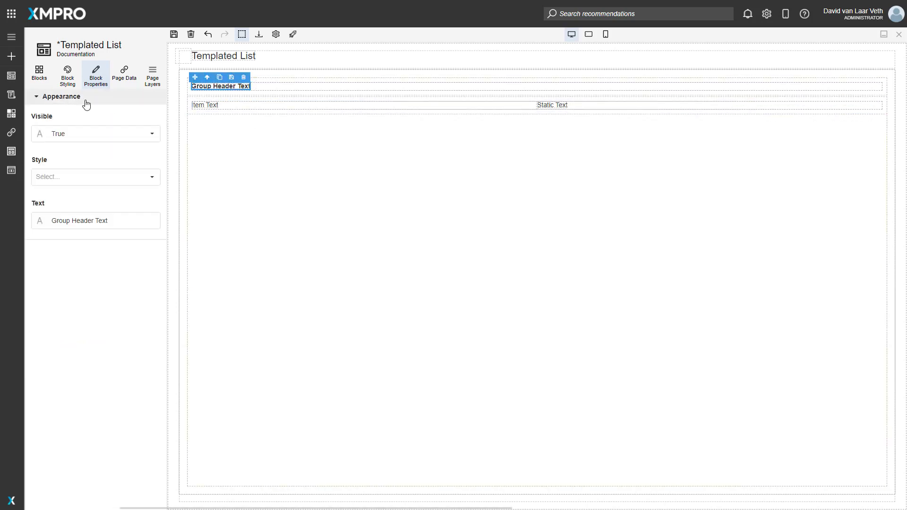
{"action": "left_click", "coordinate": [40, 220]}
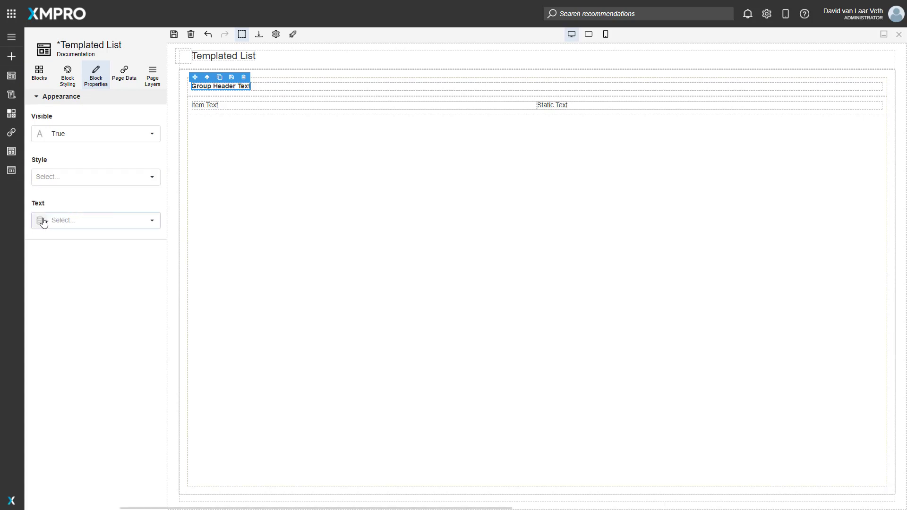
{"action": "left_click", "coordinate": [152, 220]}
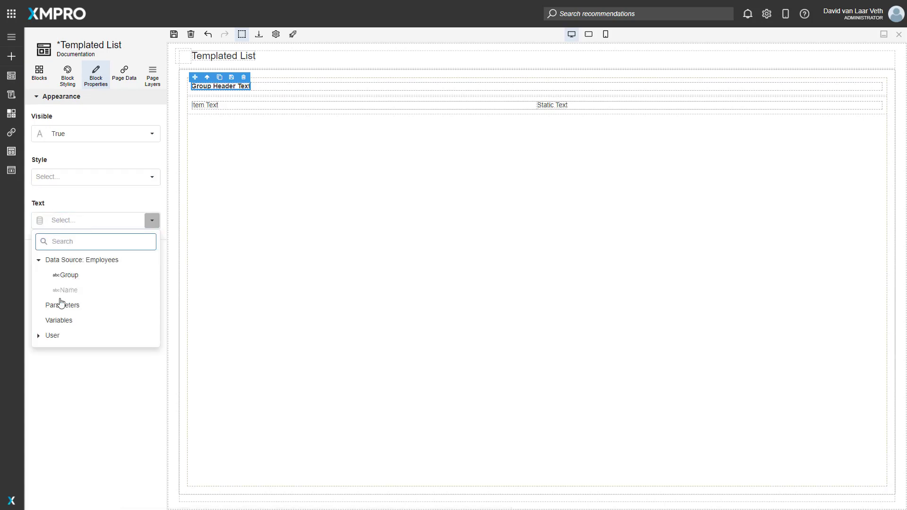
{"action": "left_click", "coordinate": [79, 278]}
{"action": "left_click", "coordinate": [72, 395]}
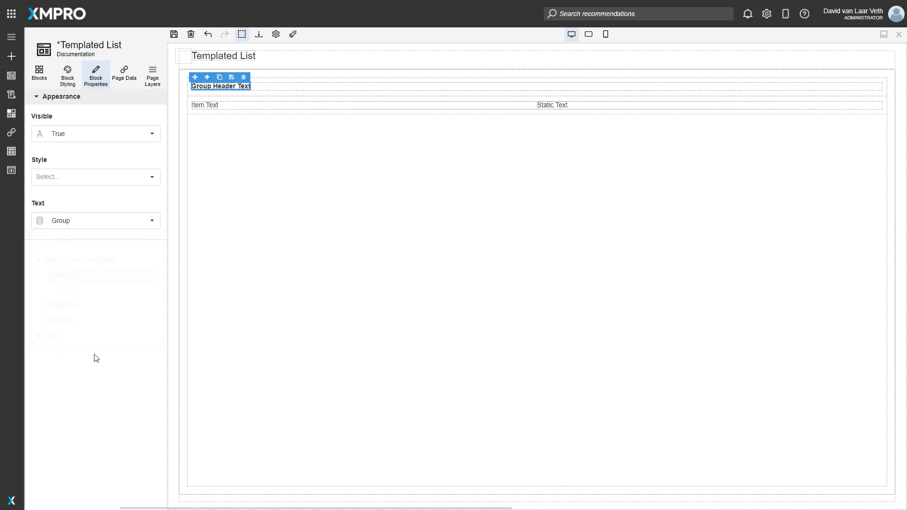
- Save the page and launch it to test expanding and collapsing the Consultant and Developer groups
{"action": "left_click", "coordinate": [174, 36]}
{"action": "left_click", "coordinate": [293, 35]}
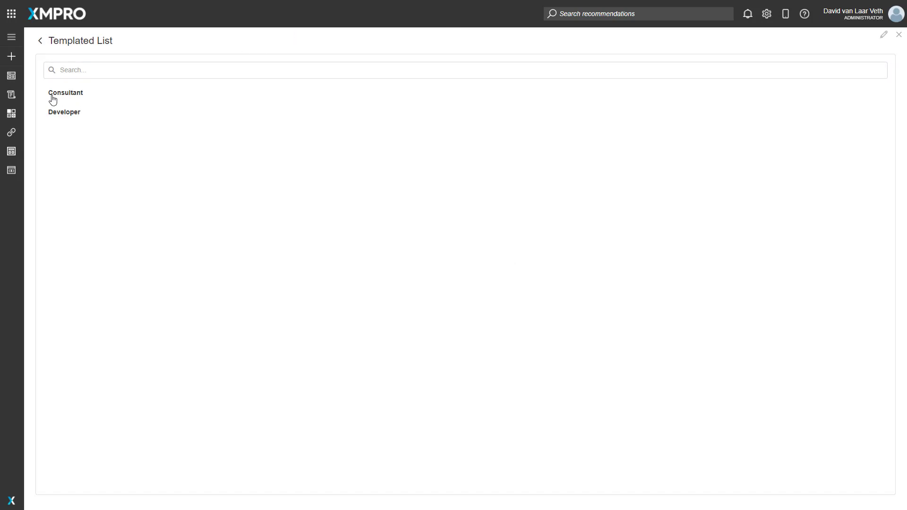
{"action": "left_click", "coordinate": [68, 93]}
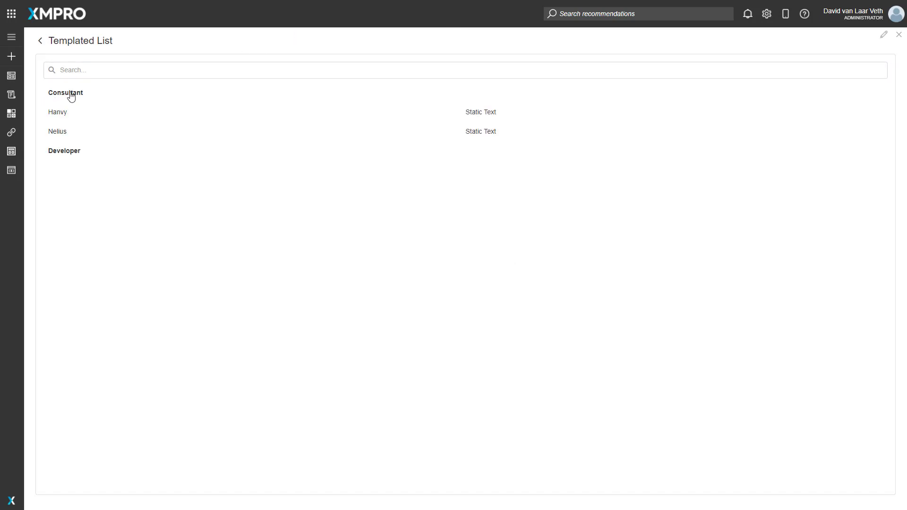
{"action": "left_click", "coordinate": [60, 154]}
{"action": "left_click", "coordinate": [61, 152]}
{"action": "left_click", "coordinate": [72, 92]}
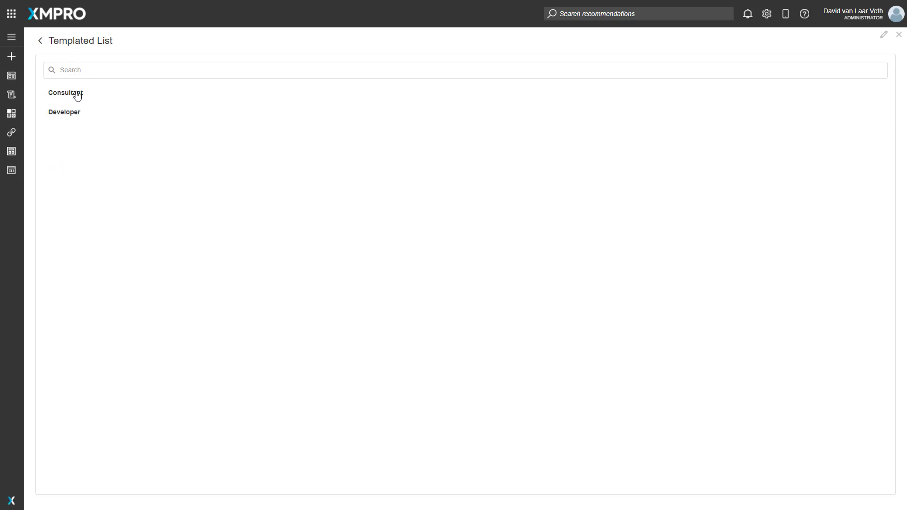
{"action": "left_click", "coordinate": [74, 92]}
- Search the list for part of an employee's name and expand the matching Developer group
{"action": "left_click", "coordinate": [77, 69]}
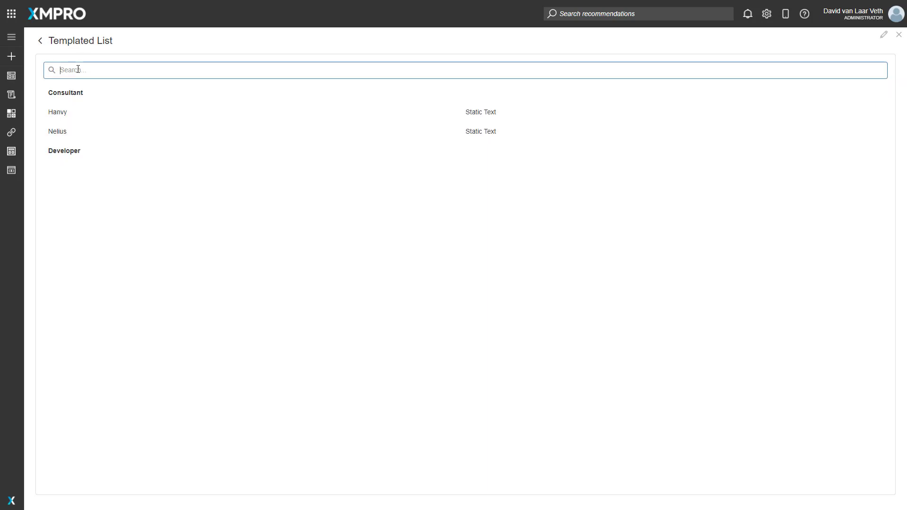
{"action": "type", "text": "Dav"}
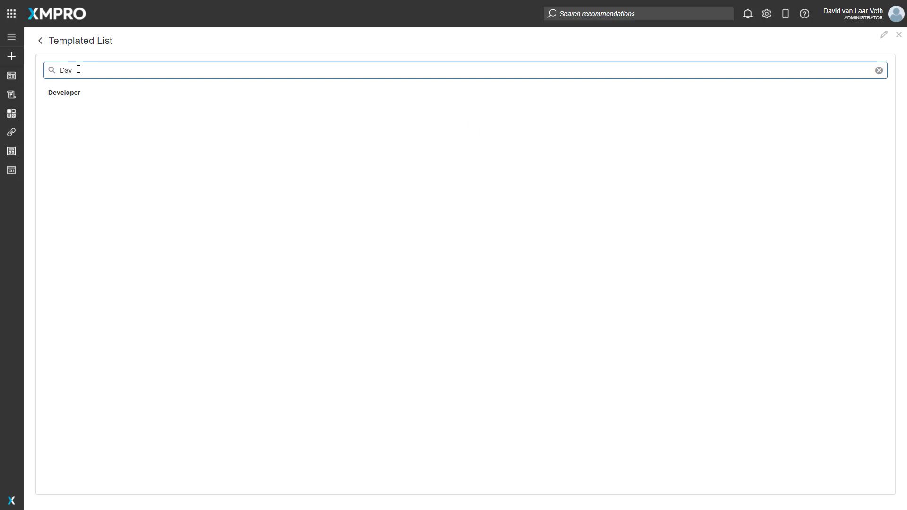
{"action": "left_click", "coordinate": [57, 92]}
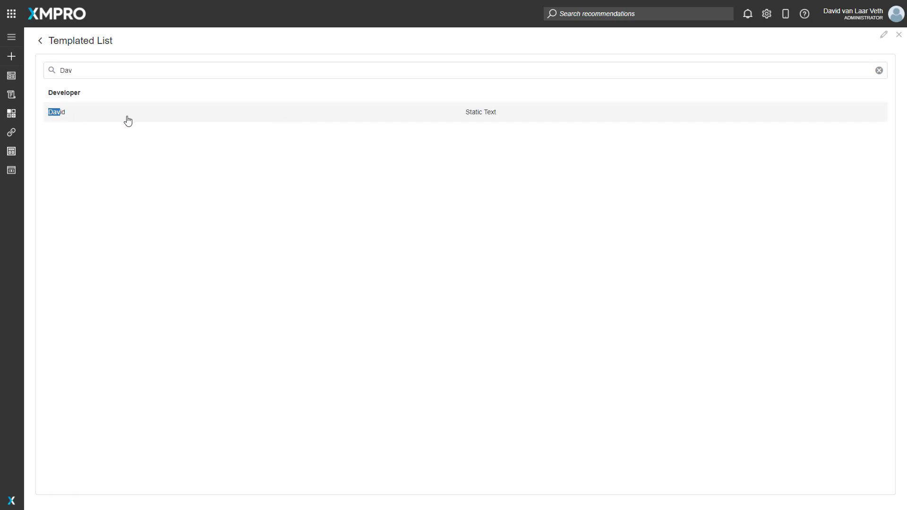
- Reopen the page for editing and set the templated list's tooltip to "Hovered Over"
{"action": "left_click", "coordinate": [883, 37]}
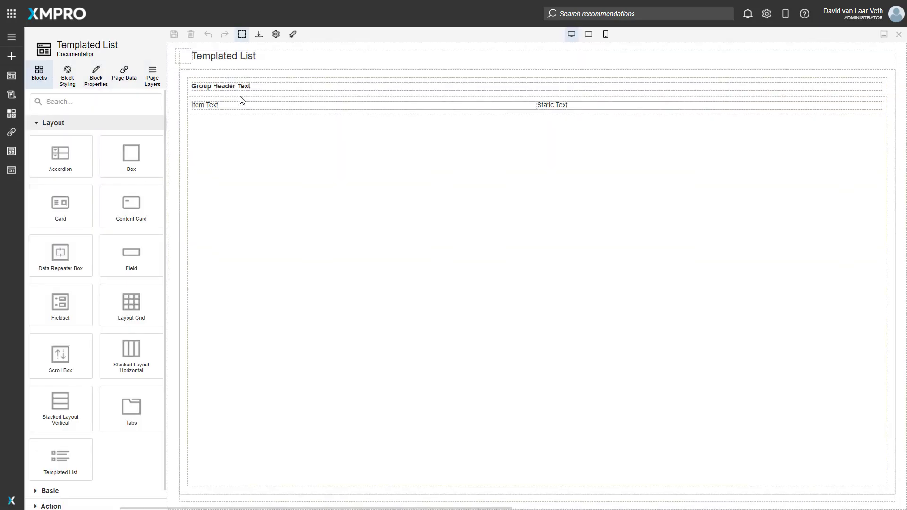
{"action": "left_click", "coordinate": [240, 97]}
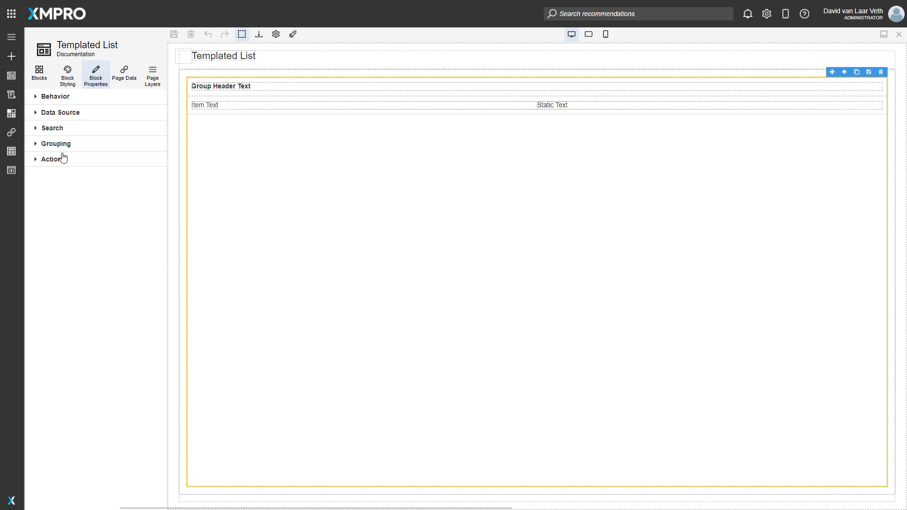
{"action": "left_click", "coordinate": [63, 97]}
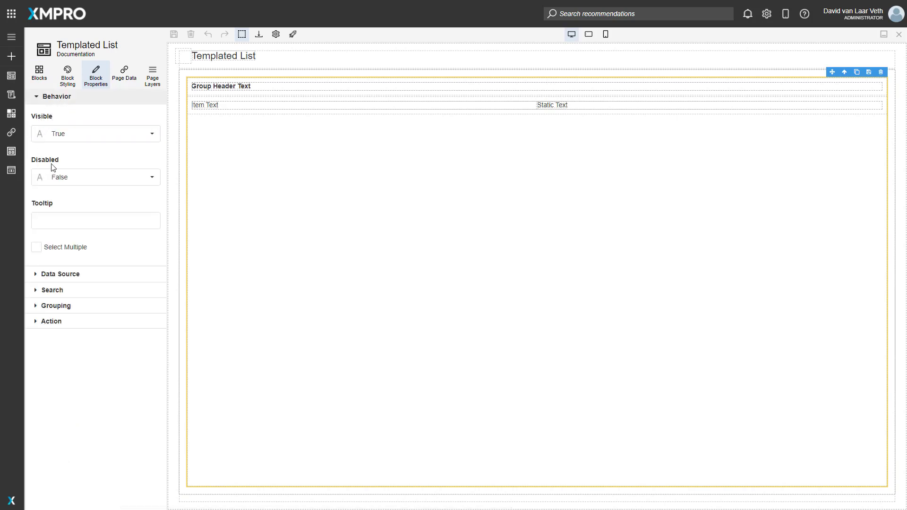
{"action": "left_click", "coordinate": [55, 220]}
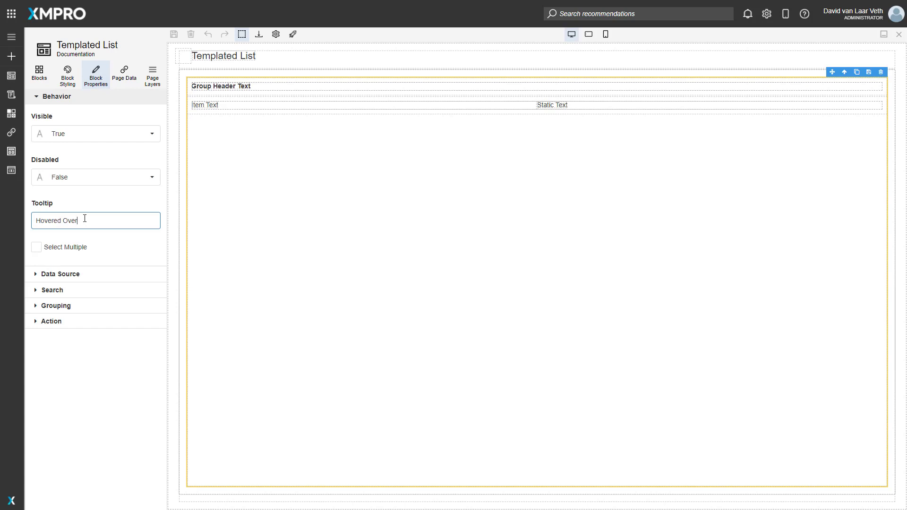
- Enable multiple selection for the templated list and review the navigation target options available for its action
{"action": "left_click", "coordinate": [37, 248]}
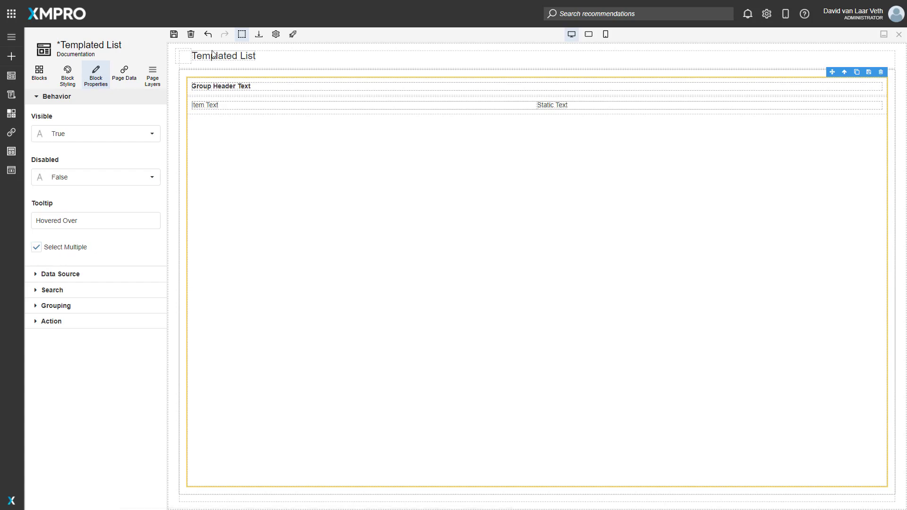
{"action": "left_click", "coordinate": [62, 325]}
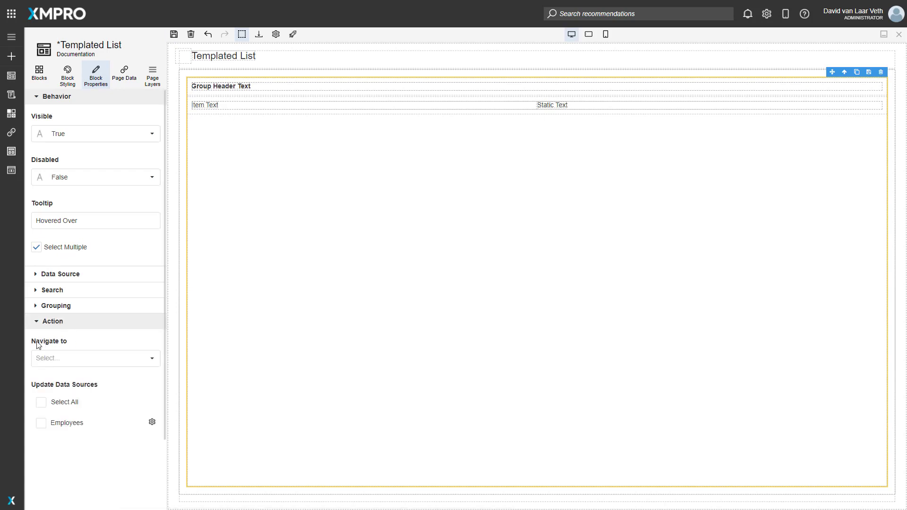
{"action": "left_click", "coordinate": [85, 362]}
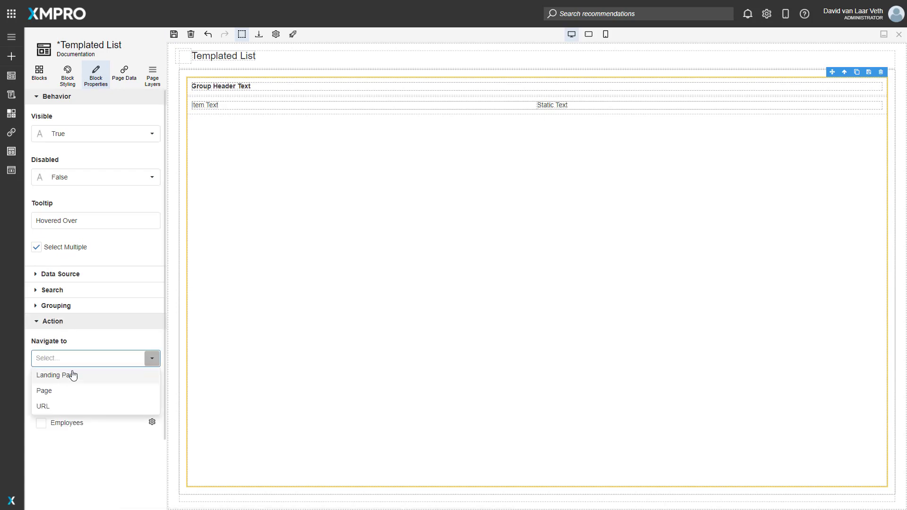
{"action": "left_click", "coordinate": [77, 343]}
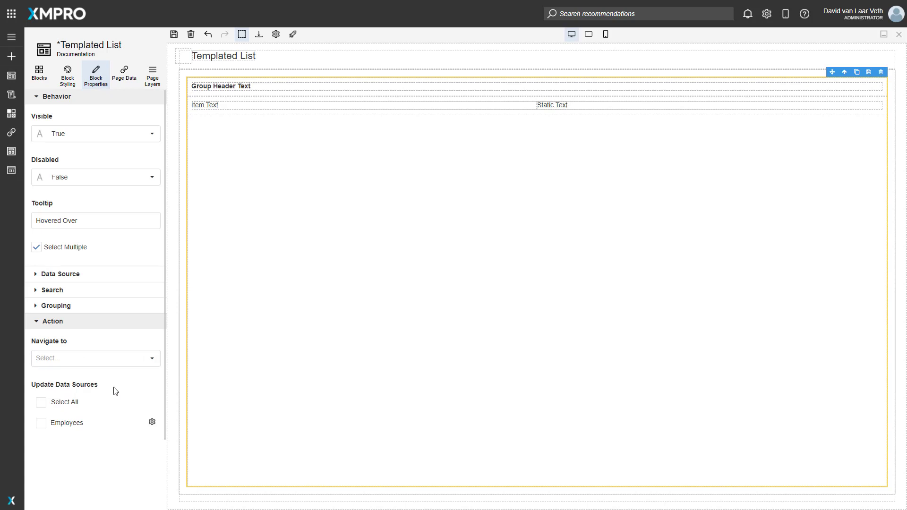
- Save the page and launch it to test selecting both employees in the expanded Developer group
{"action": "left_click", "coordinate": [174, 34]}
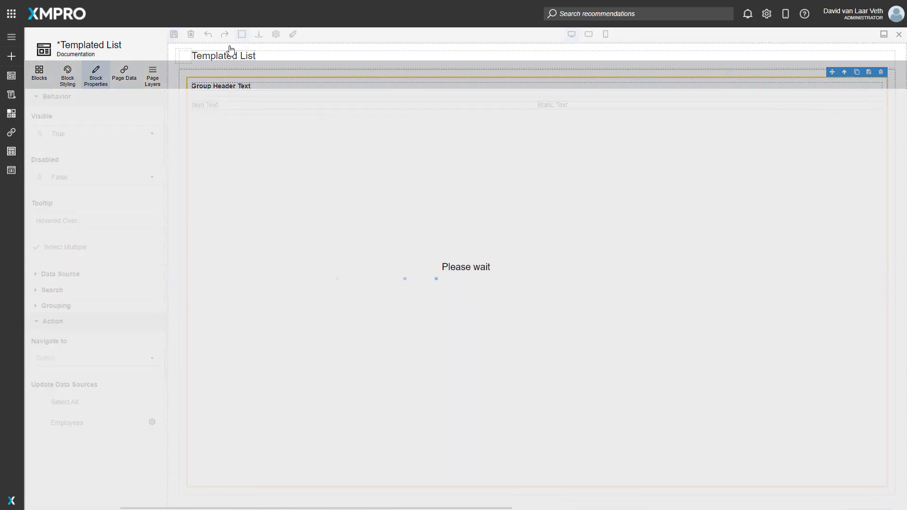
{"action": "left_click", "coordinate": [295, 36]}
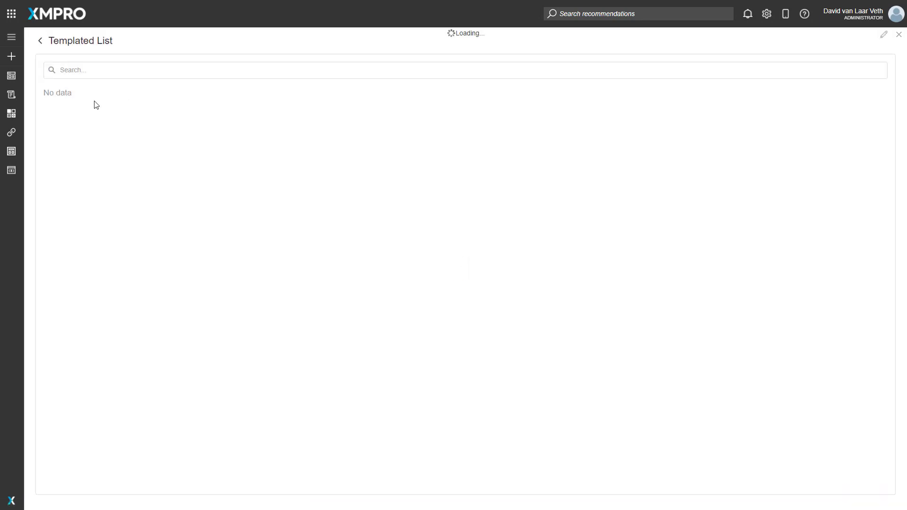
{"action": "mouse_move", "coordinate": [96, 105]}
{"action": "left_click", "coordinate": [51, 114]}
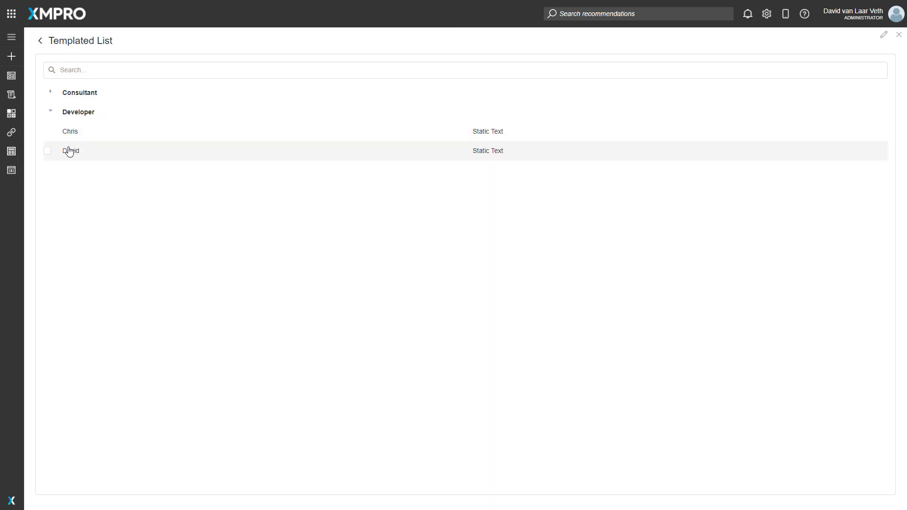
{"action": "left_click", "coordinate": [47, 134]}
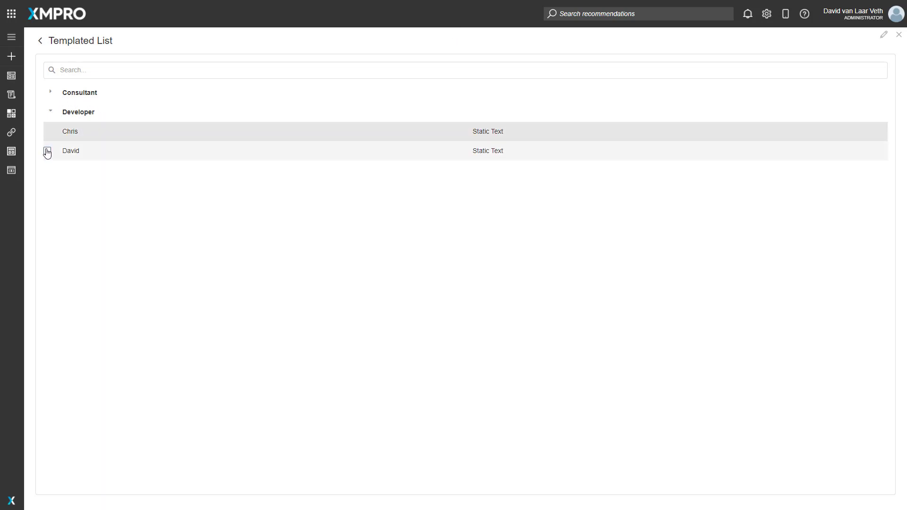
{"action": "left_click", "coordinate": [47, 151]}
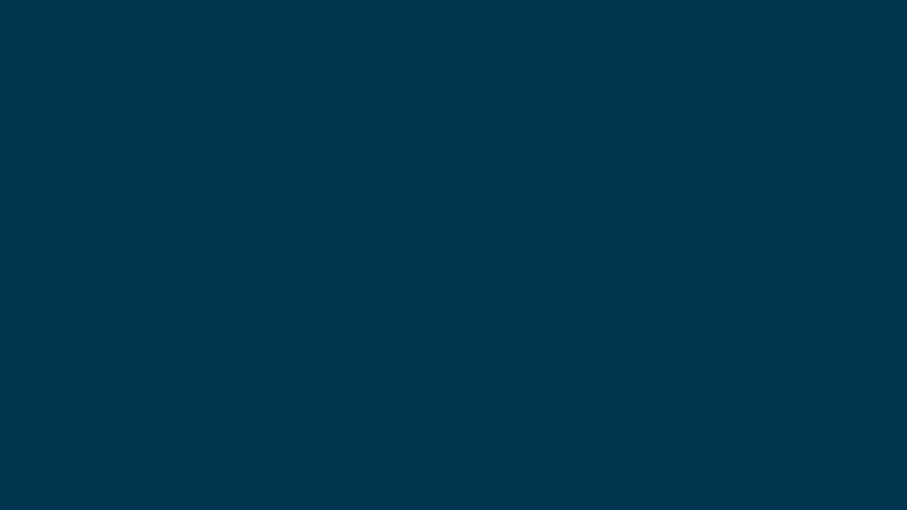